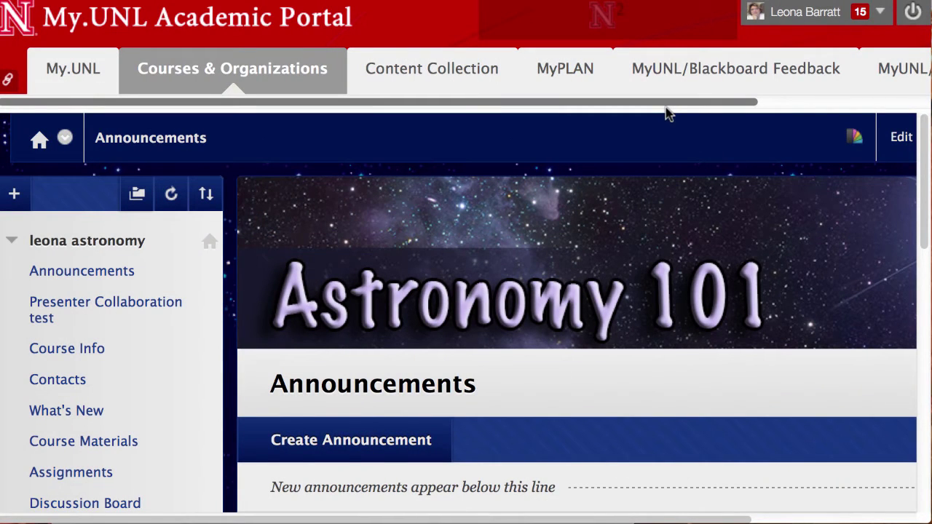
# Step: In Tool Availability, enable i>clicker Instructor Resources and i>clicker Student Registration, then submit the settings
pyautogui.scroll(-15, 826, 333)
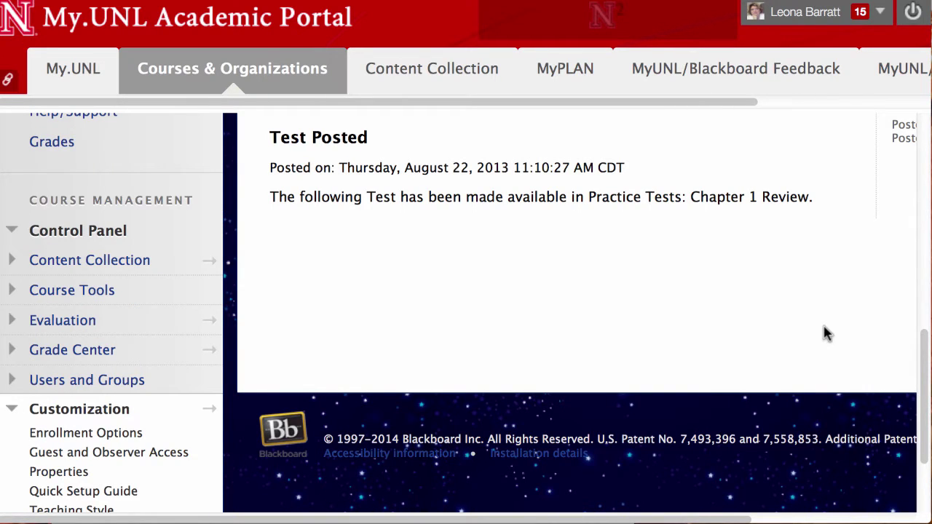
pyautogui.moveTo(925, 349); pyautogui.dragTo(923, 446)
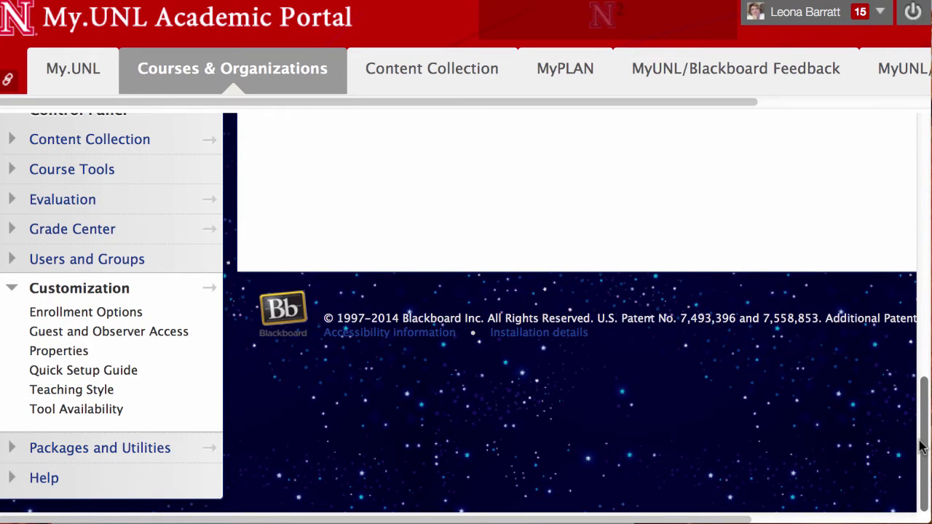
pyautogui.click(98, 413)
pyautogui.moveTo(925, 140); pyautogui.dragTo(925, 328)
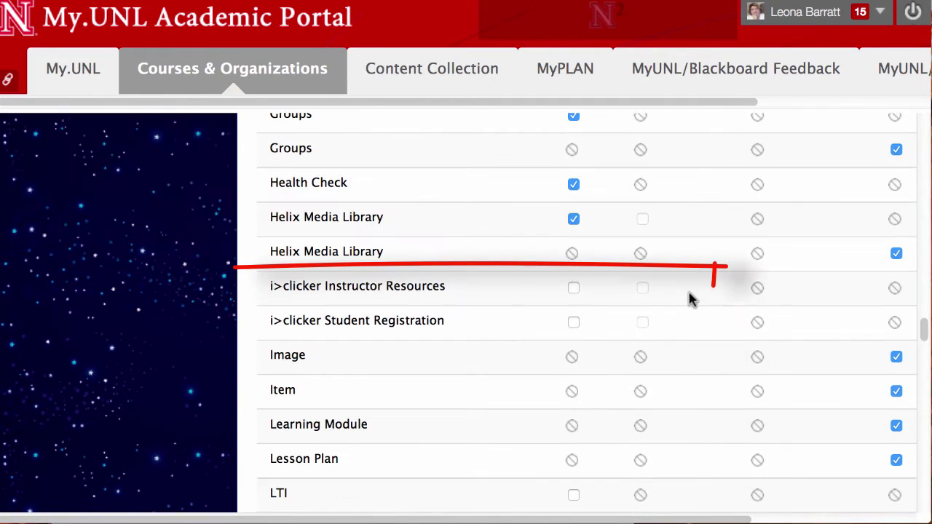
pyautogui.click(573, 288)
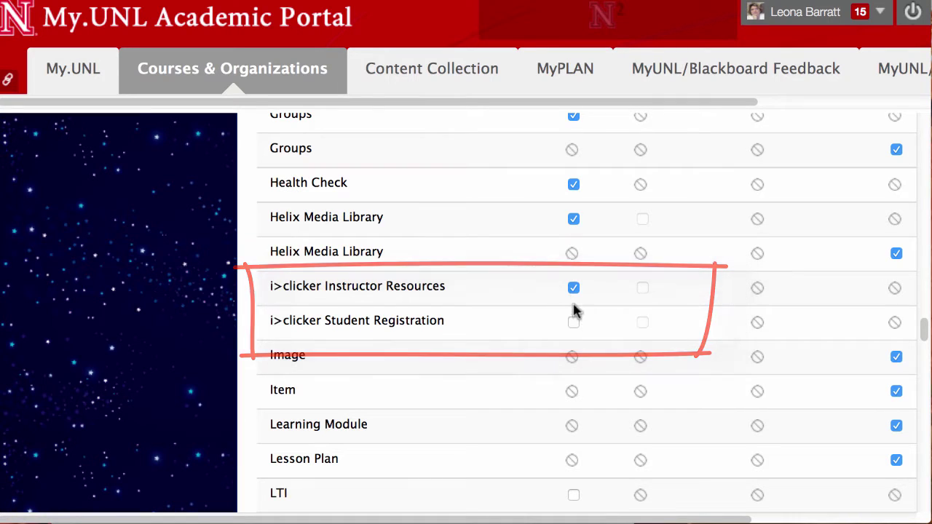
pyautogui.click(574, 325)
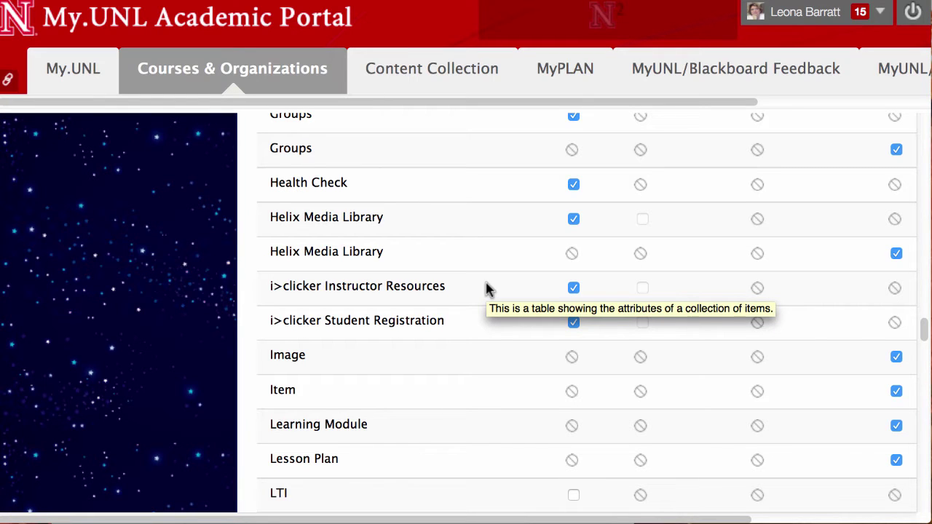
pyautogui.moveTo(922, 327); pyautogui.dragTo(923, 507)
pyautogui.moveTo(746, 518); pyautogui.dragTo(907, 518)
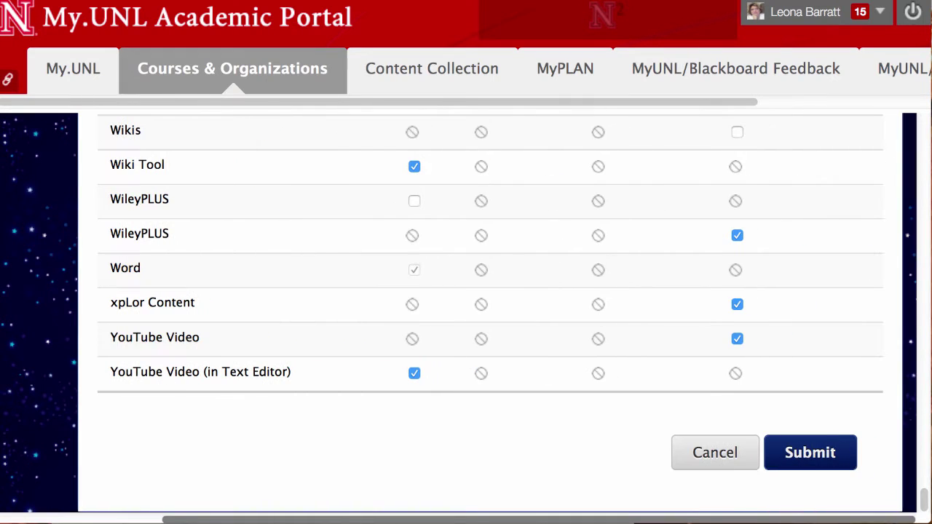
pyautogui.click(828, 455)
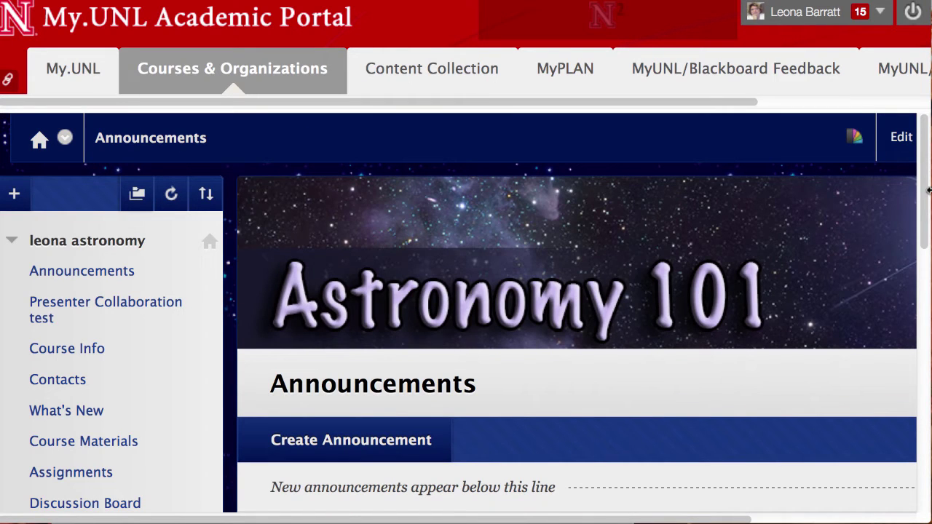
# Step: Open the course Tools page and scroll to find i>clicker Student Registration
pyautogui.moveTo(925, 179); pyautogui.dragTo(925, 309)
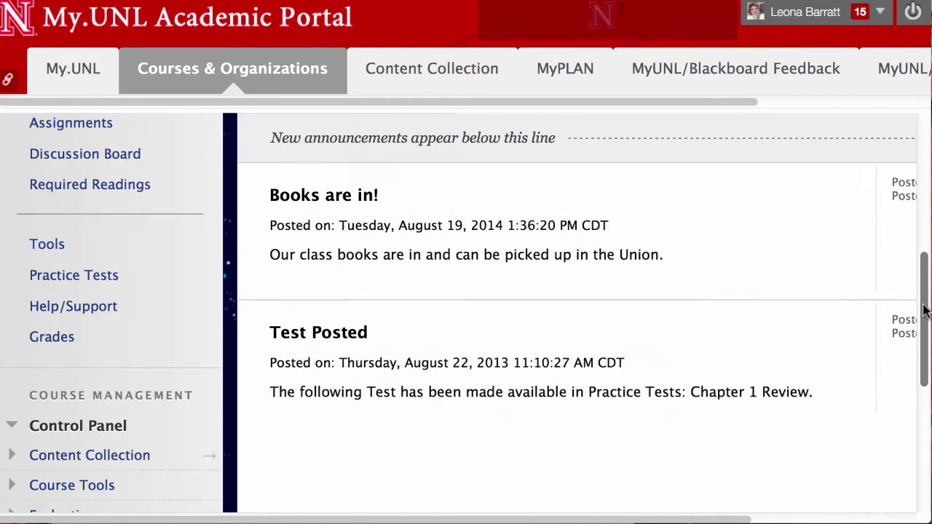
pyautogui.click(47, 245)
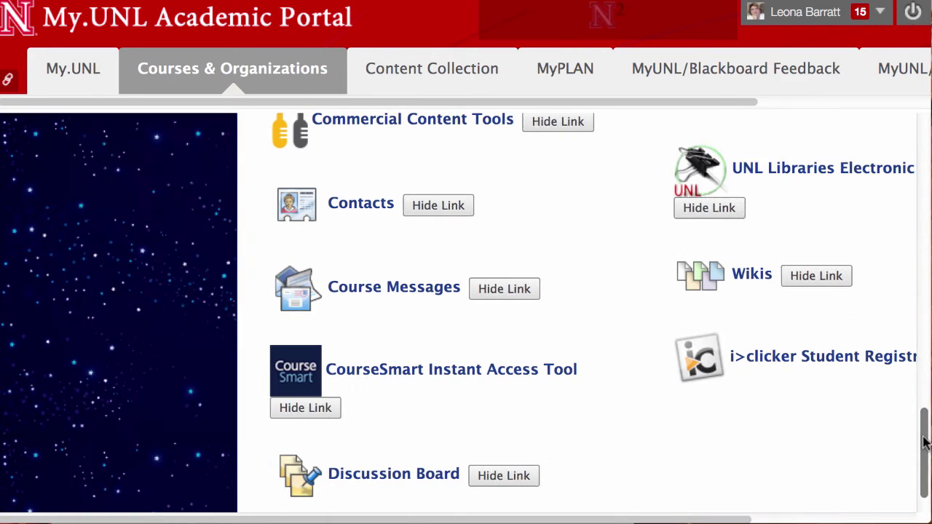
pyautogui.moveTo(925, 429); pyautogui.dragTo(927, 102)
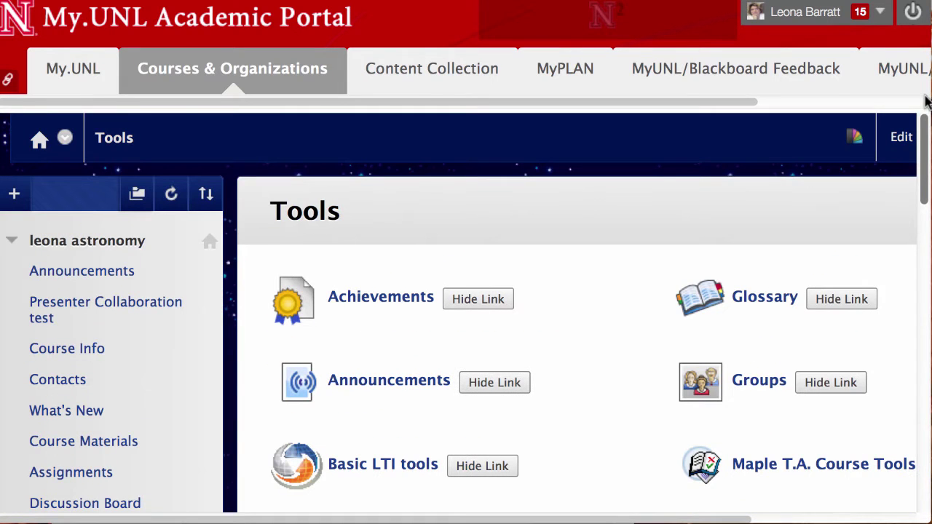
pyautogui.click(15, 194)
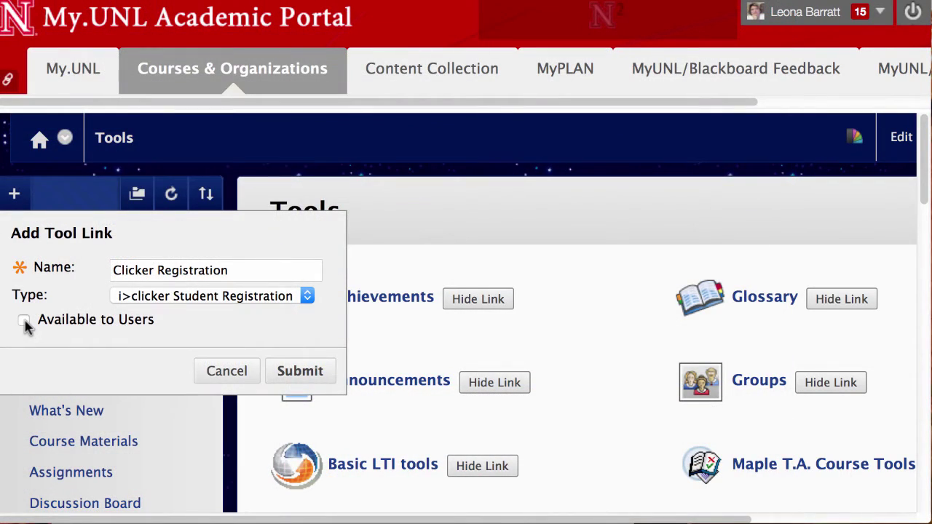
# Step: Submit the Clicker Registration tool link and move it directly below Announcements
pyautogui.click(295, 373)
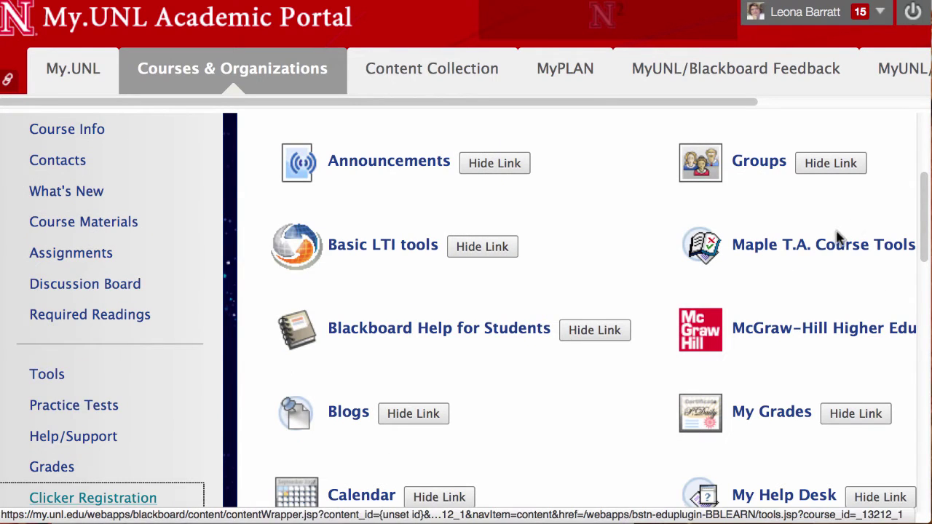
pyautogui.scroll(-1, 927, 215)
pyautogui.scroll(-3, 169, 417)
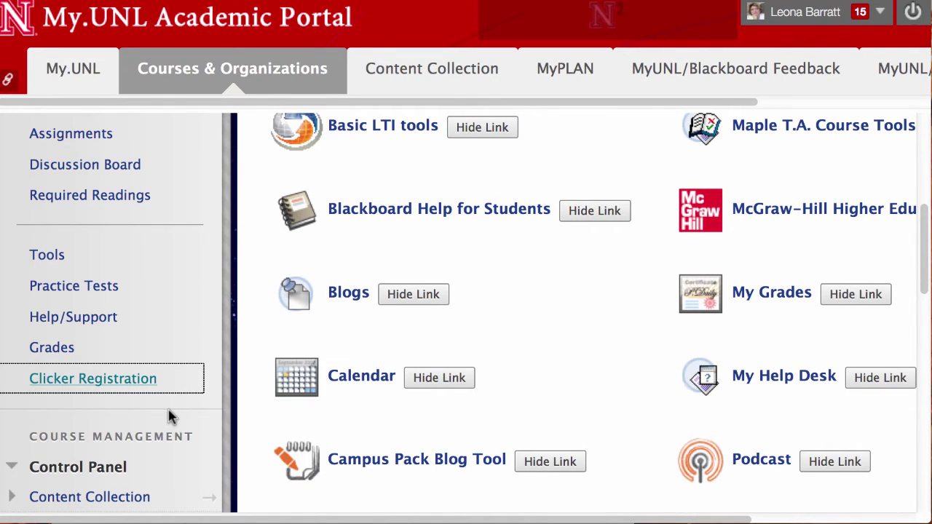
pyautogui.moveTo(11, 377); pyautogui.dragTo(19, 183)
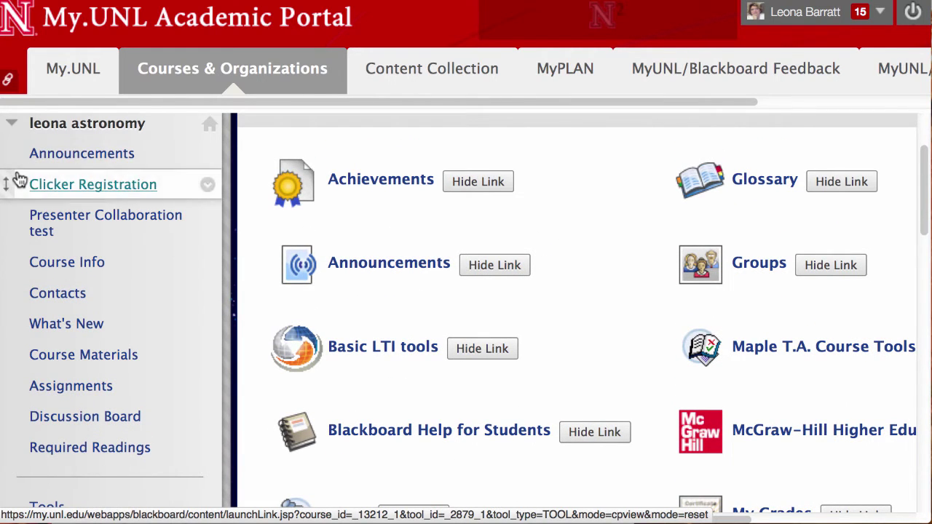
pyautogui.click(109, 187)
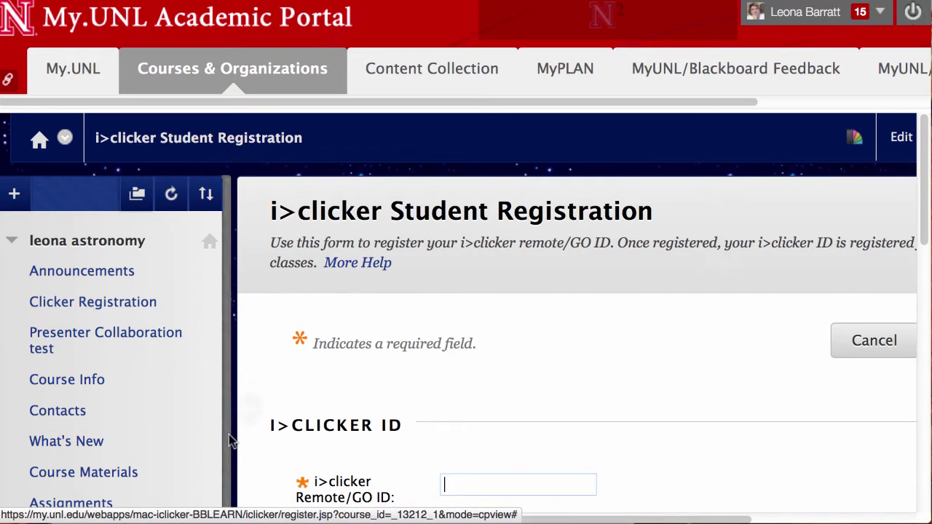
# Step: Collapse the course menu, enter the i>clicker remote ID in the Remote/GO ID field, and submit
pyautogui.scroll(-2, 240, 484)
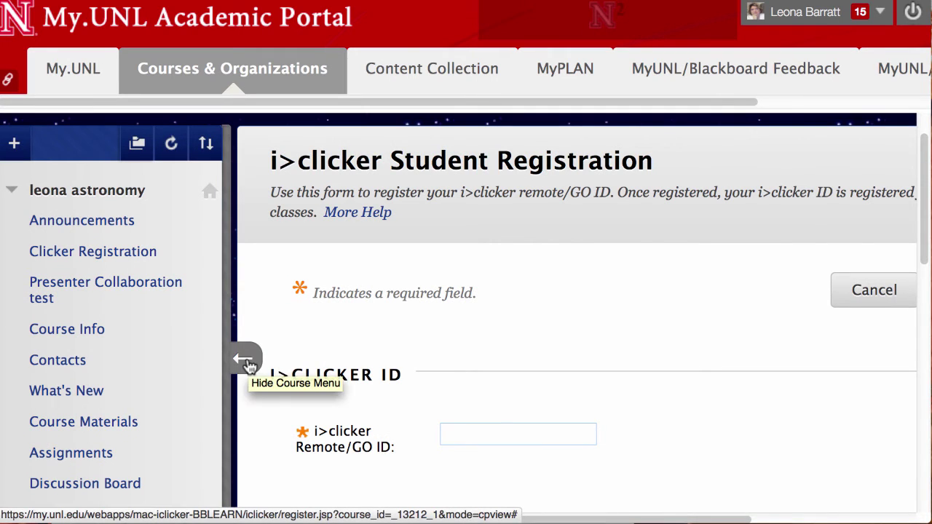
pyautogui.click(248, 364)
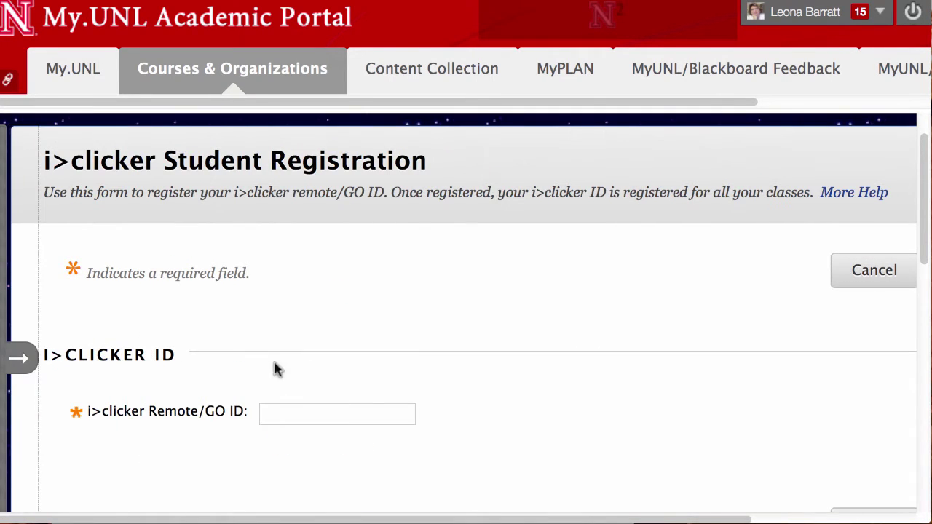
pyautogui.scroll(-1, 320, 371)
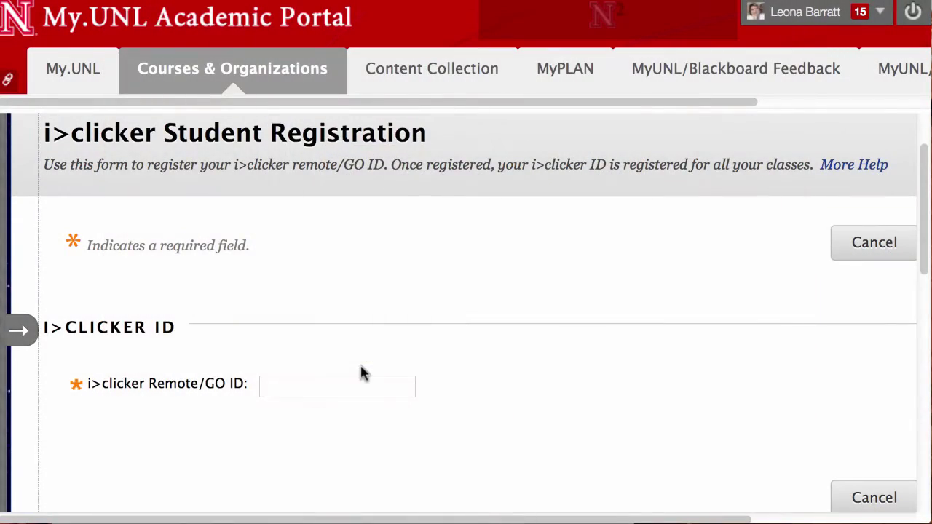
pyautogui.scroll(-2, 427, 343)
pyautogui.click(393, 314)
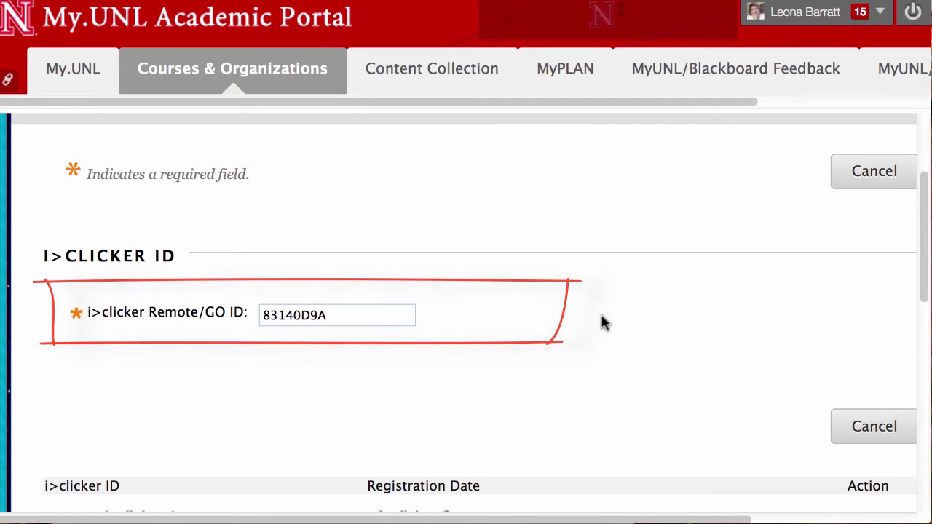
pyautogui.scroll(-2, 604, 322)
pyautogui.scroll(2, 627, 335)
pyautogui.hscroll(3, 627, 336)
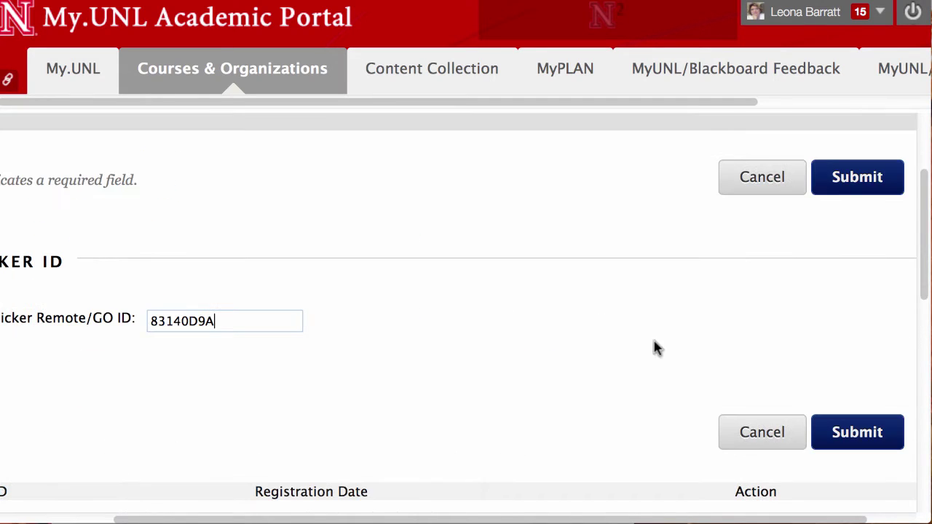
pyautogui.click(874, 434)
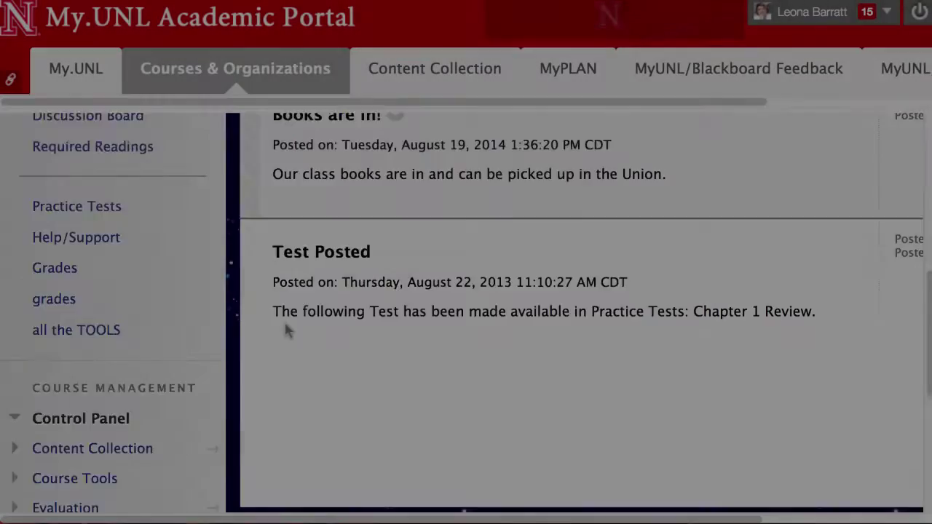
# Step: Scroll the course menu down to the Control Panel's Customization options
pyautogui.scroll(-1, 286, 330)
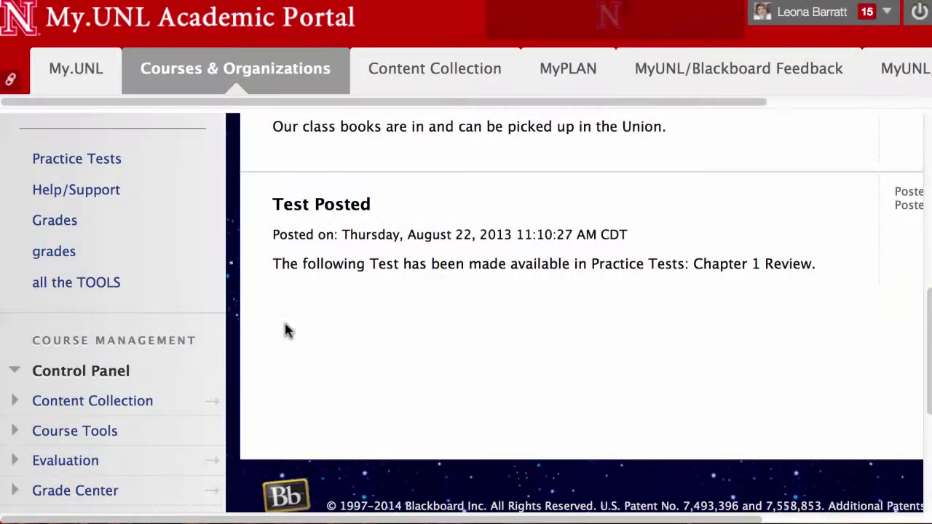
pyautogui.scroll(-3, 286, 330)
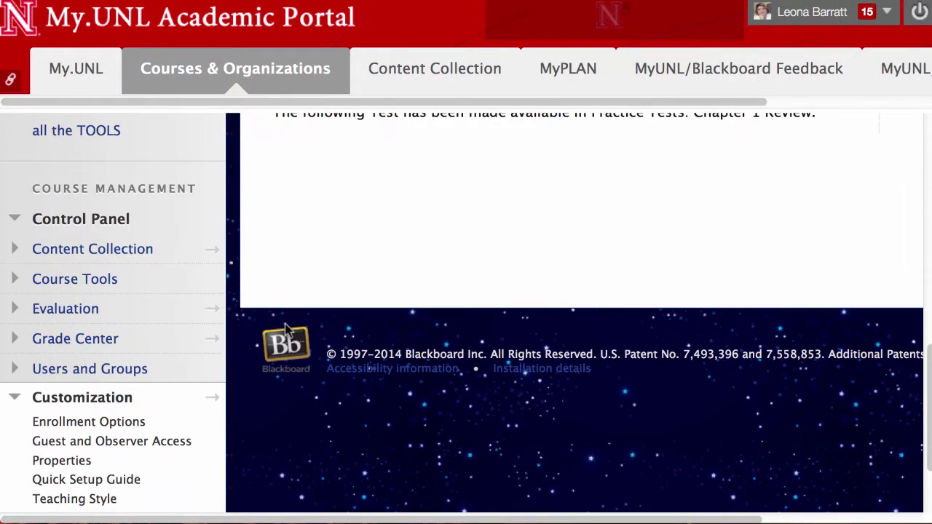
# Step: Copy the key from the i>clicker SSO Security Key page under Course Tools, then launch i>clicker
pyautogui.click(61, 285)
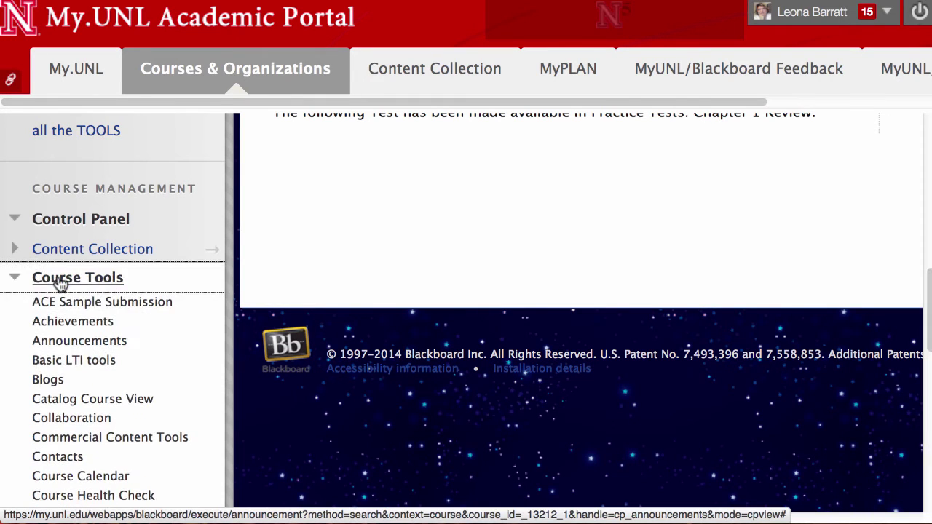
pyautogui.scroll(-8, 285, 306)
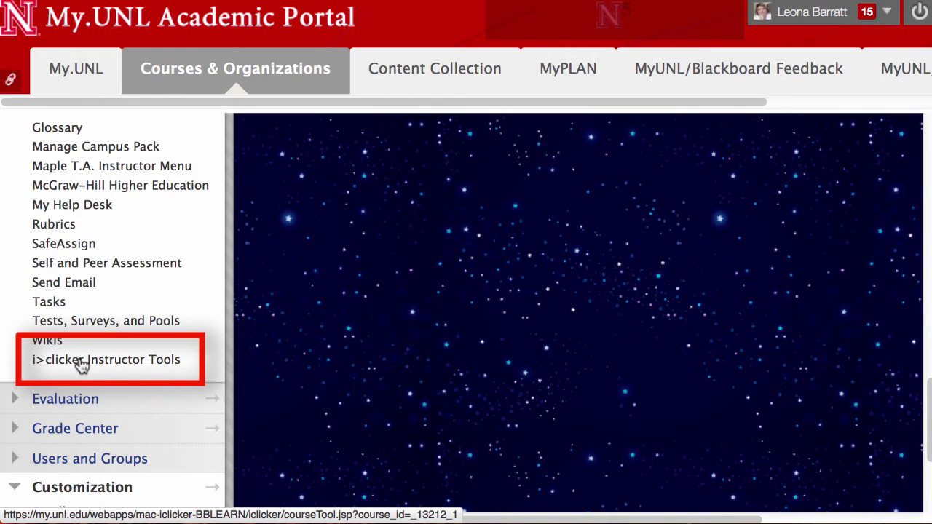
pyautogui.click(80, 365)
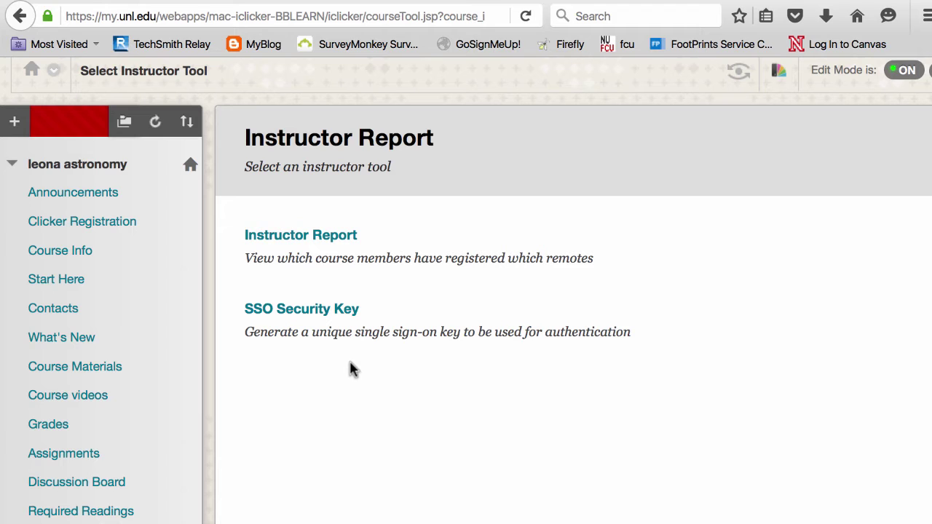
pyautogui.click(322, 314)
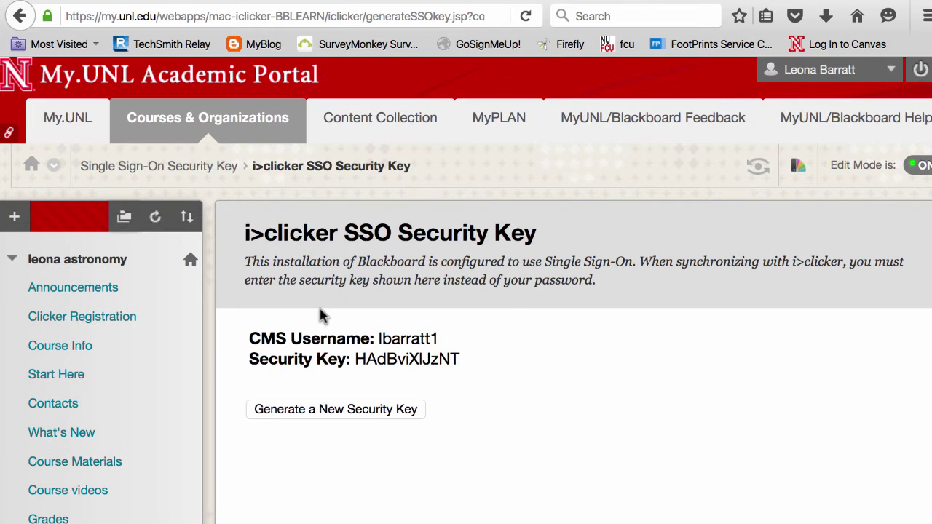
pyautogui.moveTo(469, 360); pyautogui.dragTo(354, 358)
pyautogui.press('super+c')
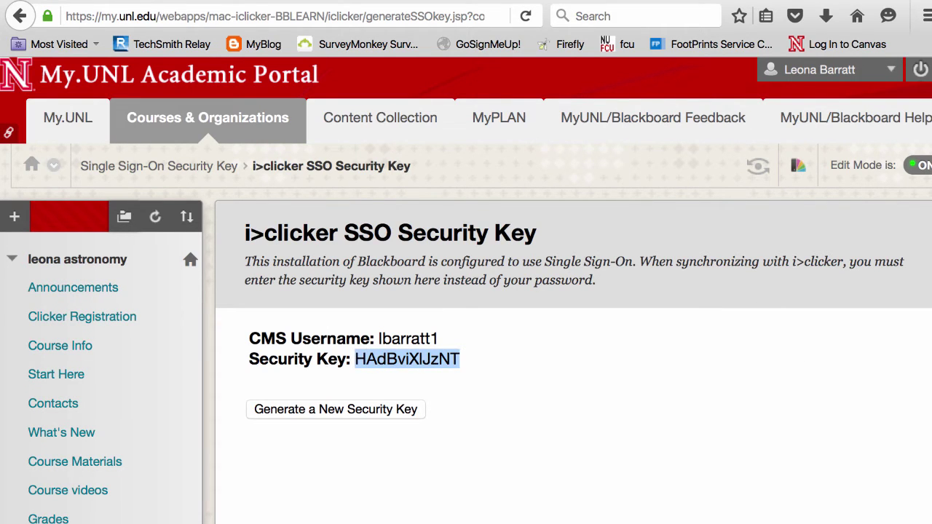
pyautogui.press('super+Tab')
pyautogui.doubleClick(282, 129)
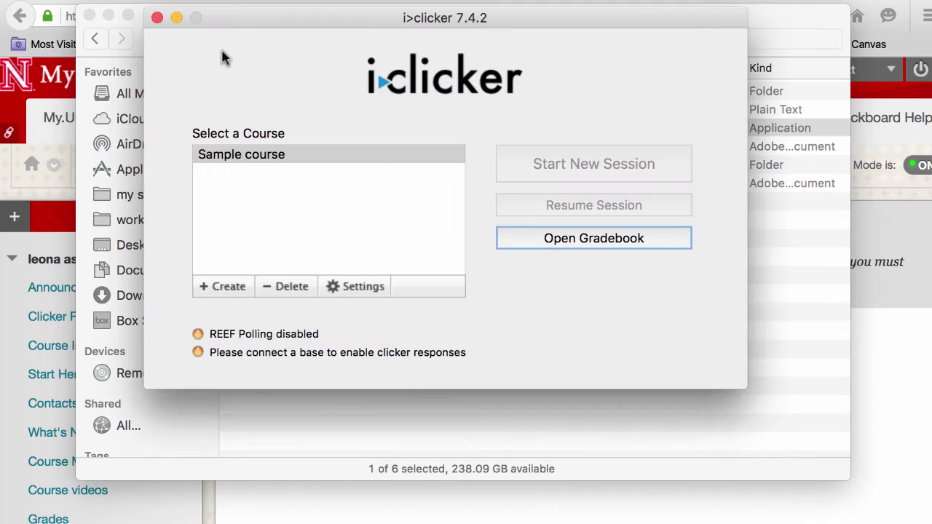
# Step: Link the Sample course gradebook to the astronomy Blackboard course via UNL Blackboard SSO, then save
pyautogui.click(356, 286)
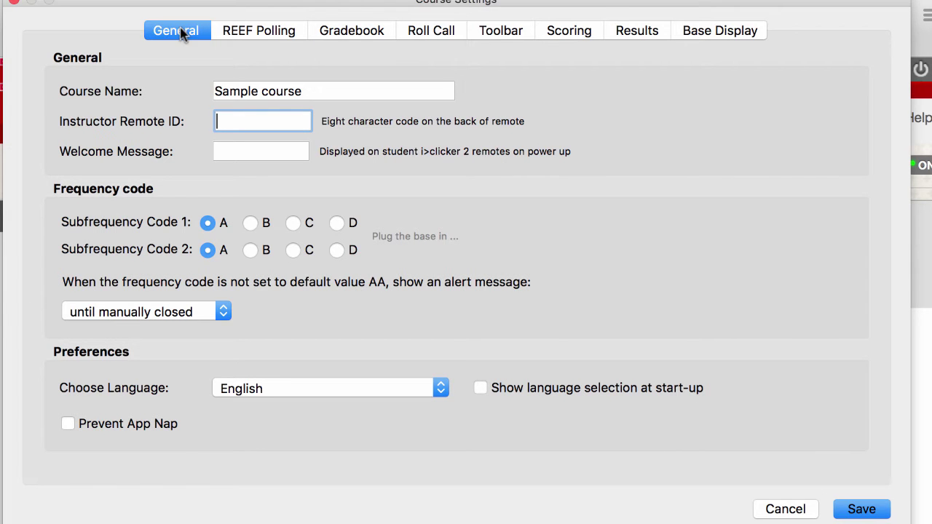
pyautogui.click(354, 32)
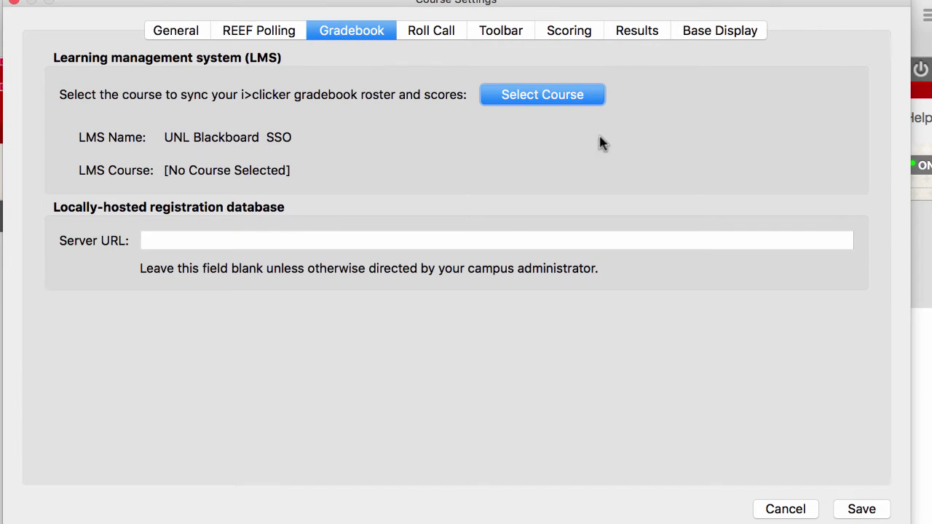
pyautogui.click(549, 96)
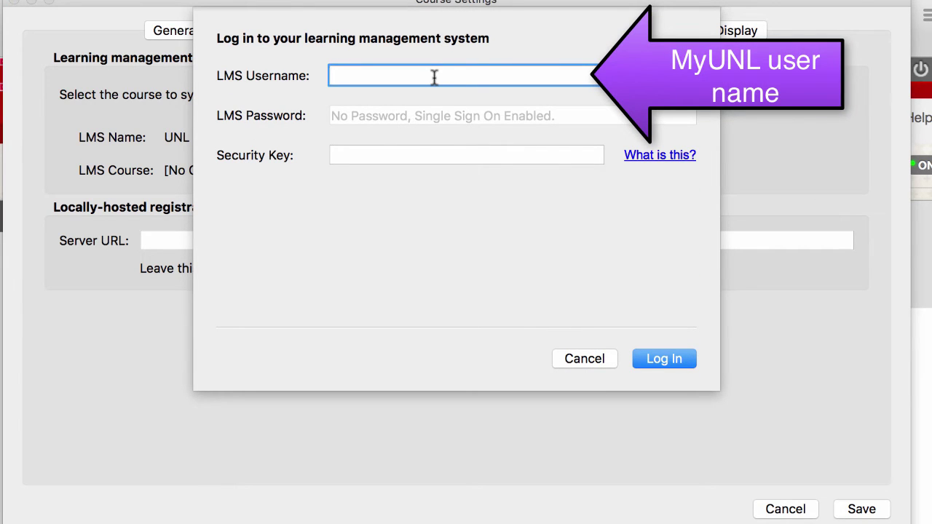
pyautogui.press('Tab')
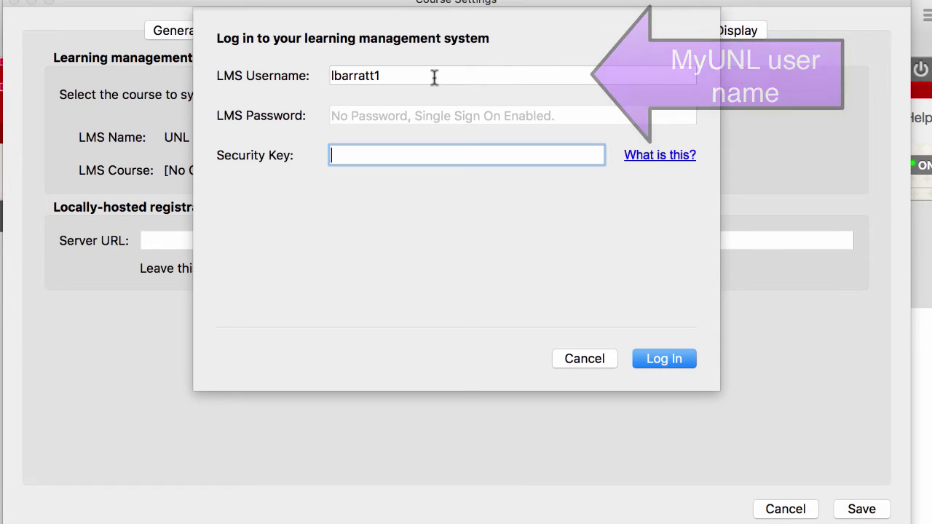
pyautogui.press('super+v')
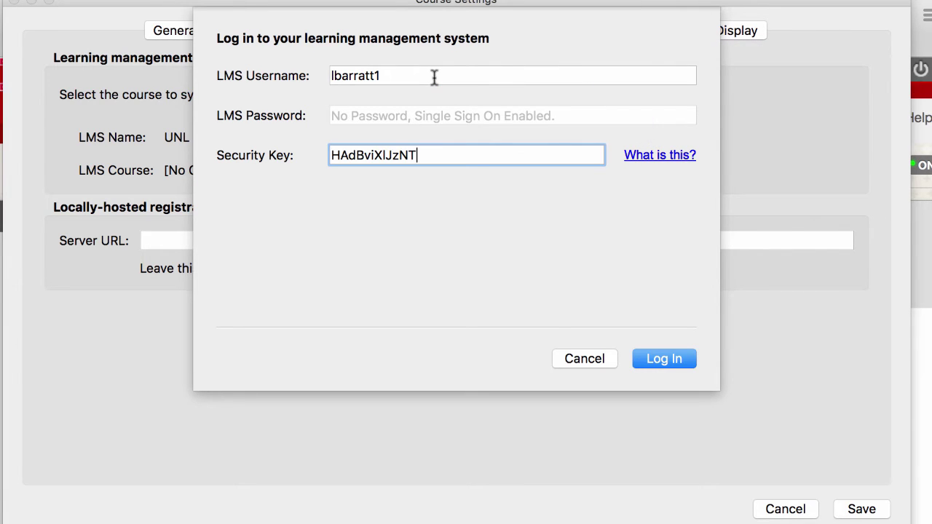
pyautogui.click(665, 367)
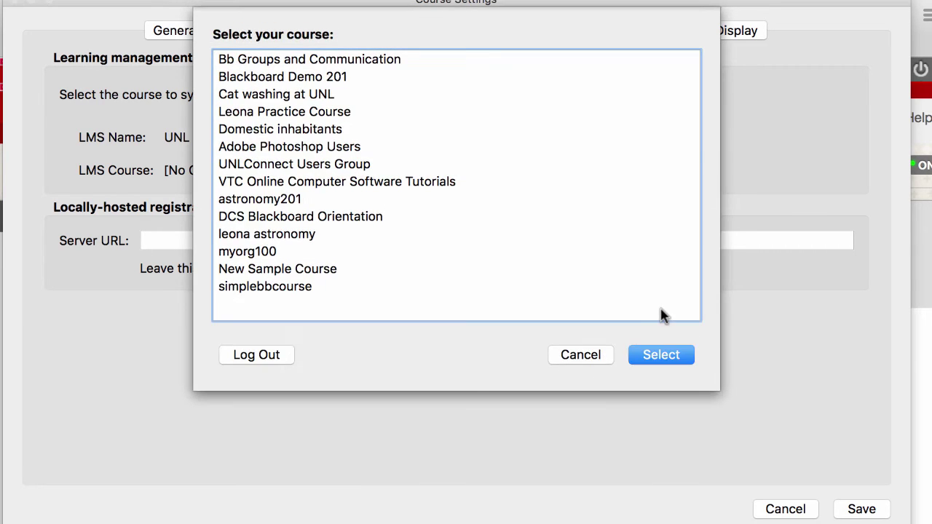
pyautogui.click(248, 239)
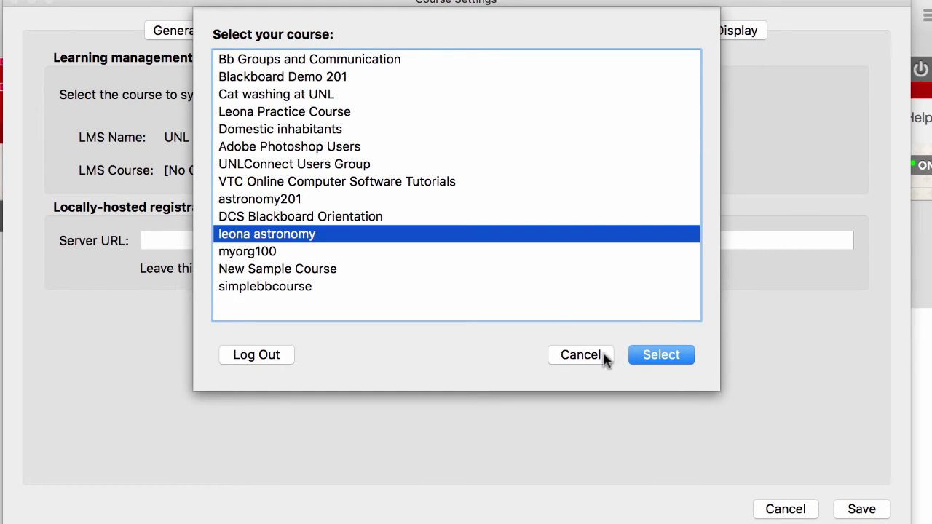
pyautogui.click(661, 354)
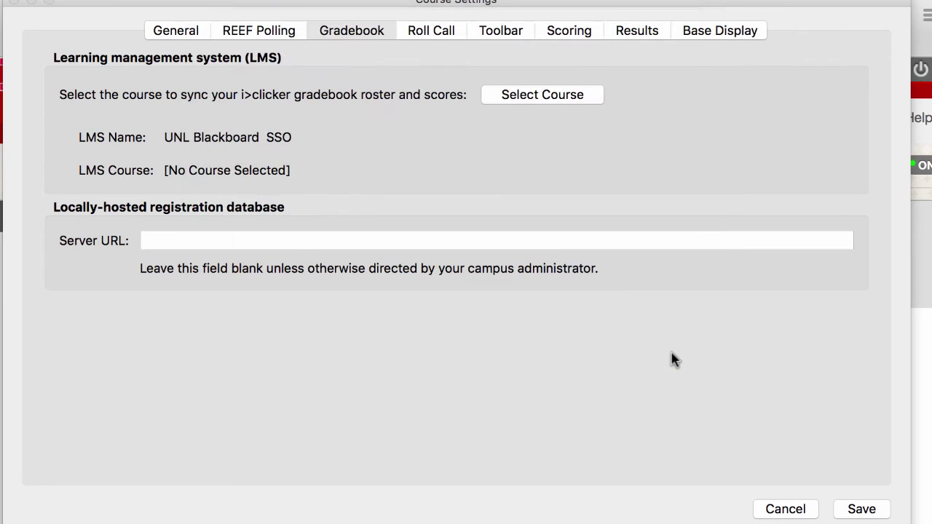
pyautogui.click(860, 510)
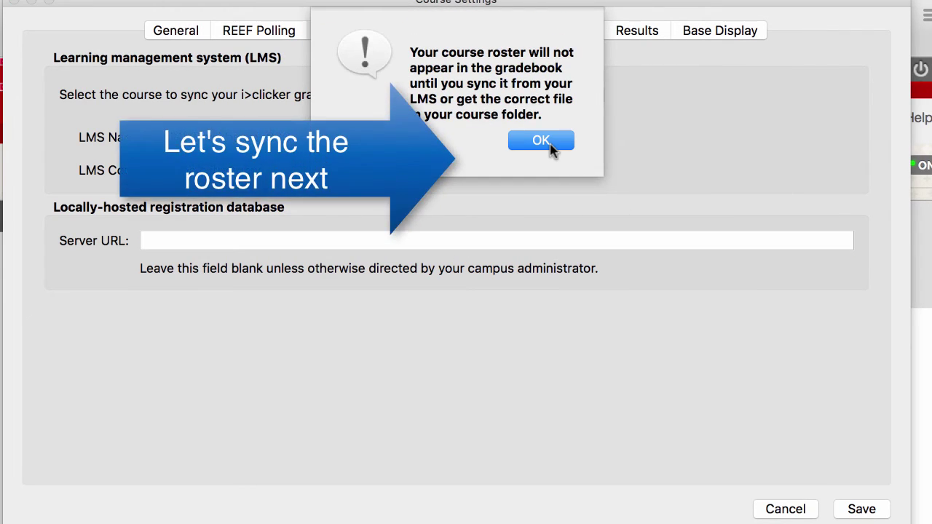
# Step: Dismiss the roster sync reminder and open the Sample course gradebook
pyautogui.click(541, 141)
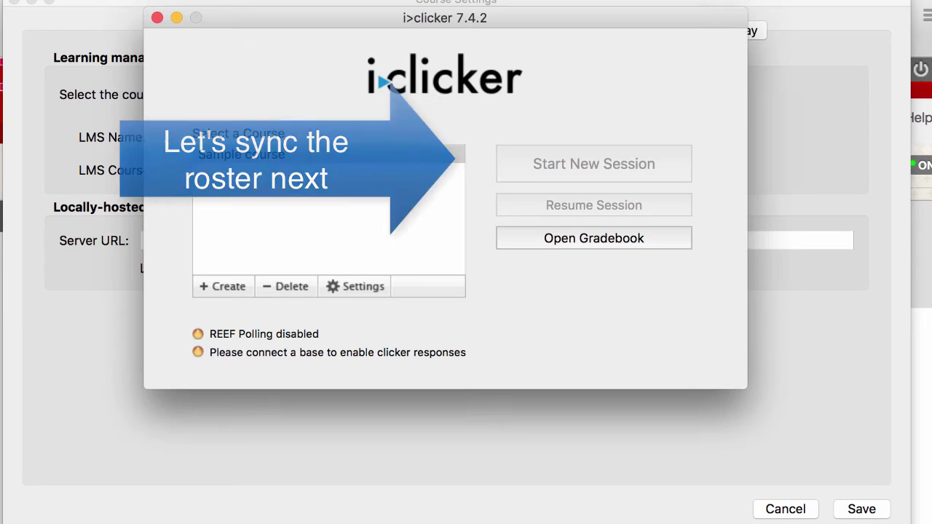
pyautogui.click(560, 240)
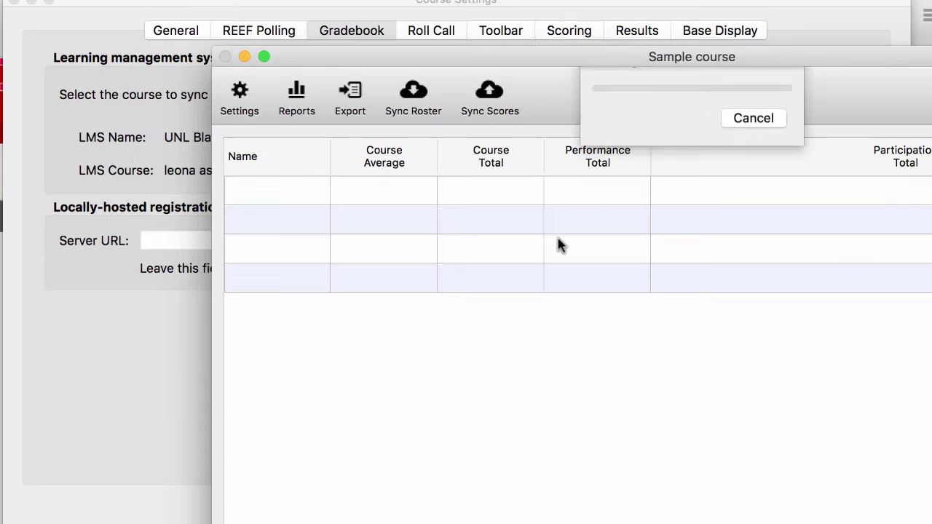
pyautogui.moveTo(702, 59); pyautogui.dragTo(535, 7)
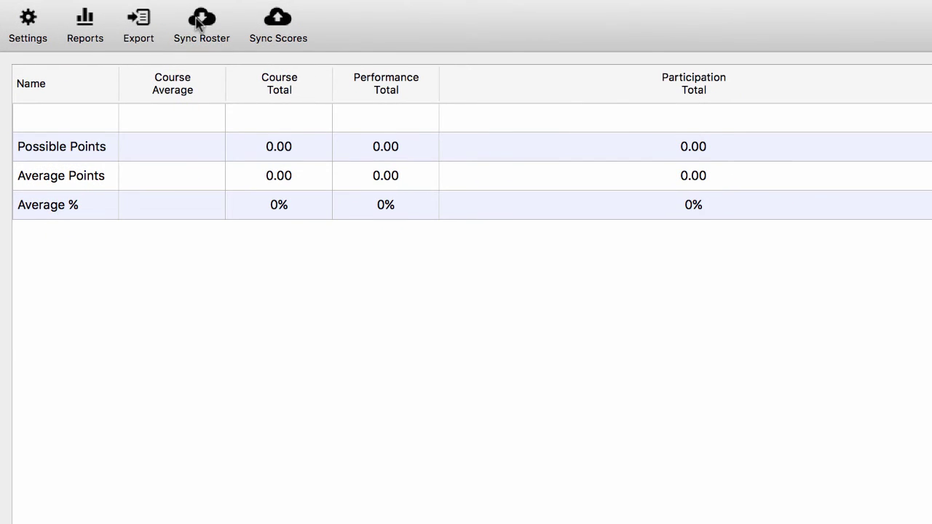
# Step: Sync the Blackboard roster into the gradebook using the username and pasted security key
pyautogui.click(202, 20)
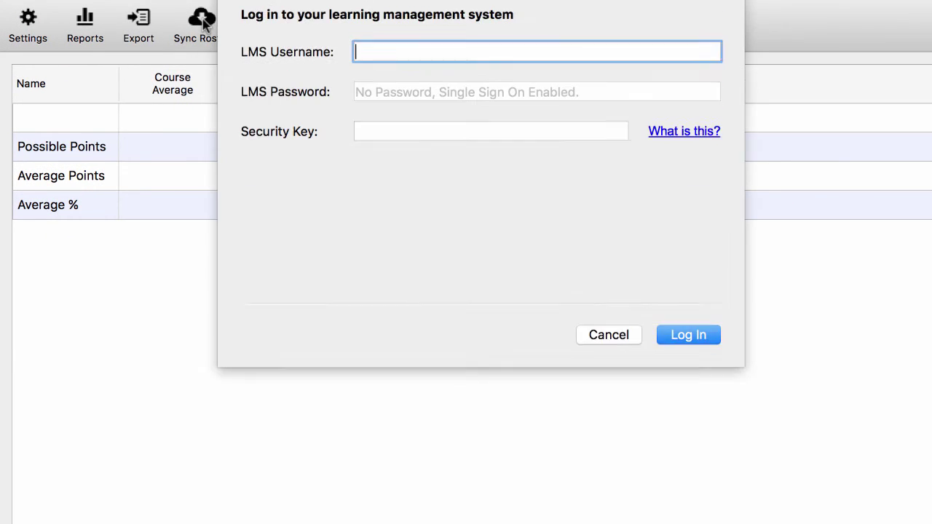
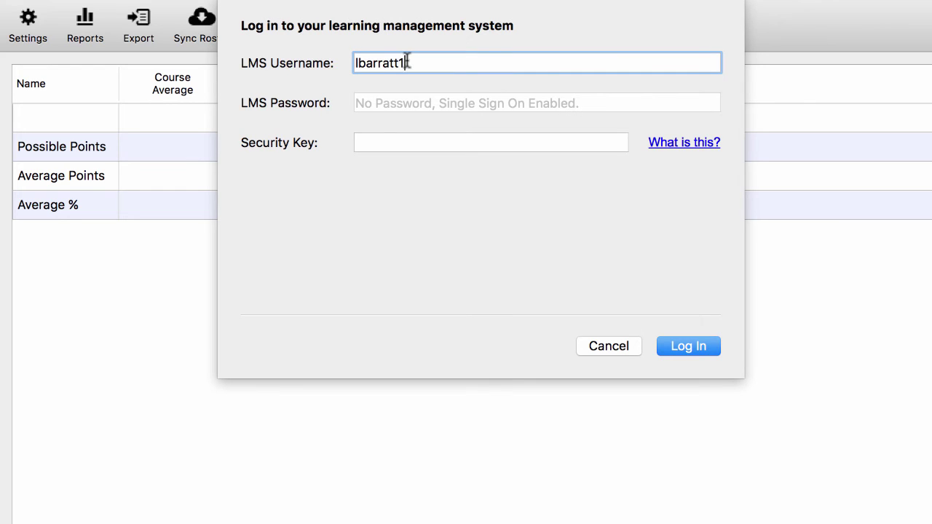
pyautogui.press('Tab')
pyautogui.press('super+v')
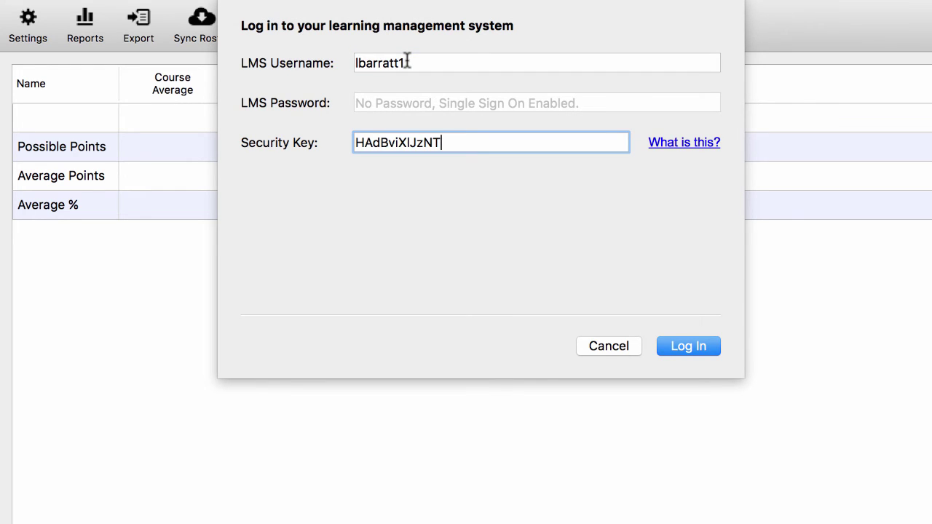
pyautogui.click(692, 348)
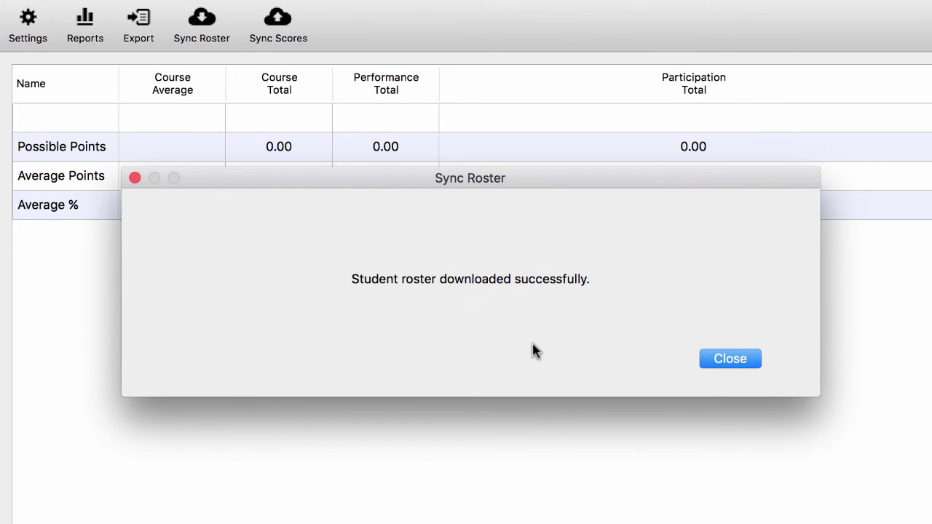
pyautogui.click(730, 359)
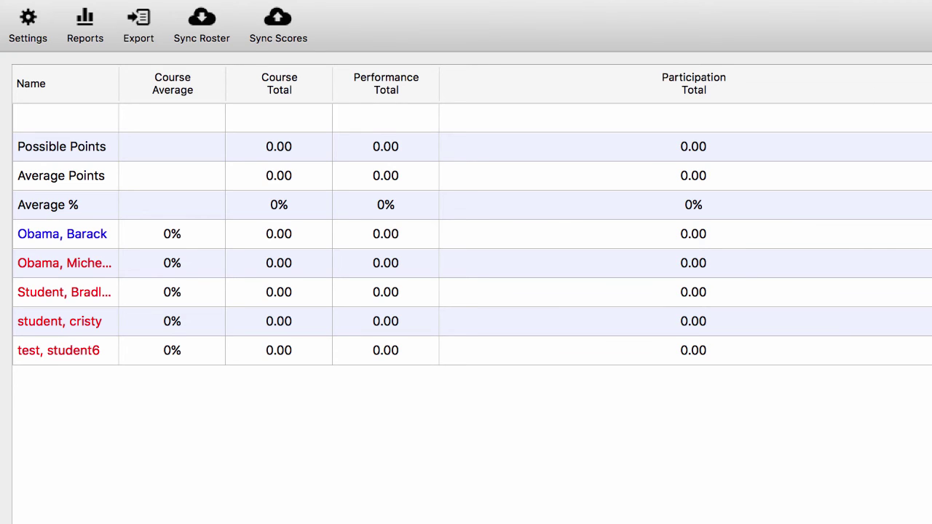
pyautogui.click(31, 23)
pyautogui.moveTo(297, 96); pyautogui.dragTo(251, 0)
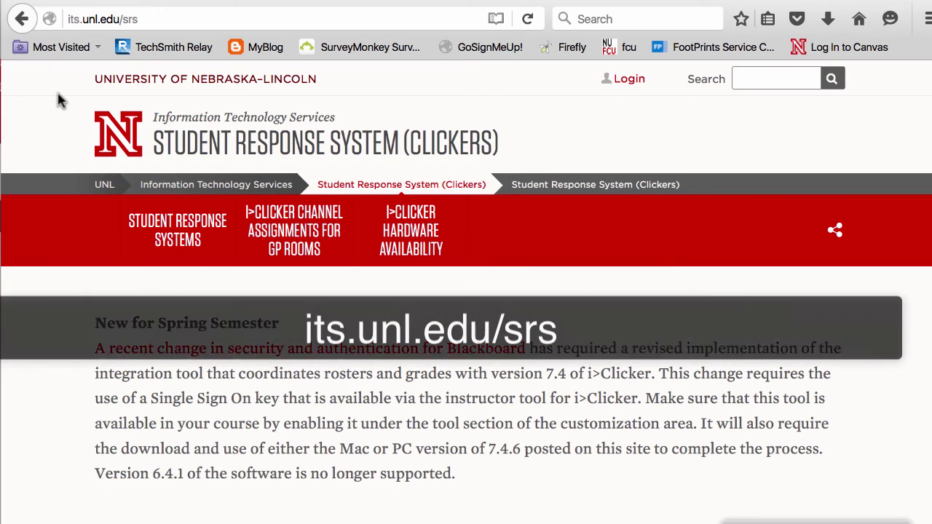
pyautogui.scroll(-5, 442, 323)
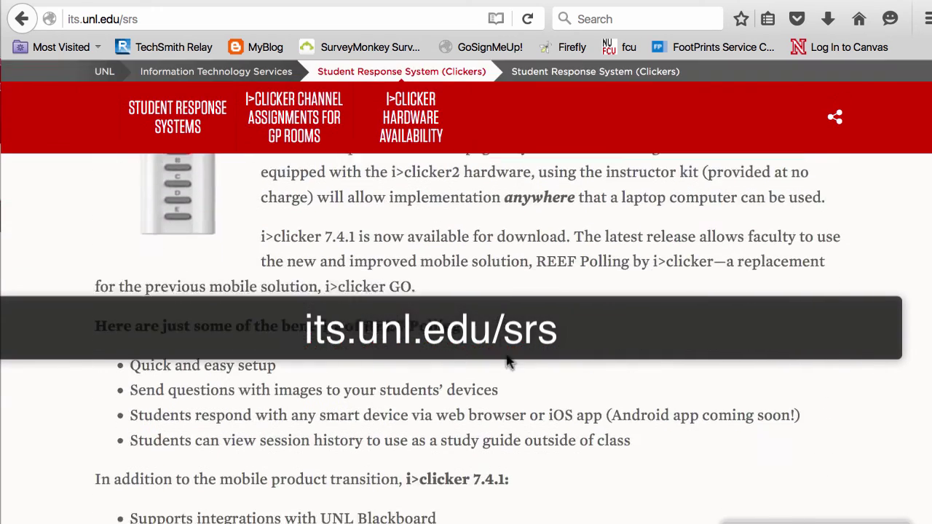
pyautogui.scroll(-15, 646, 344)
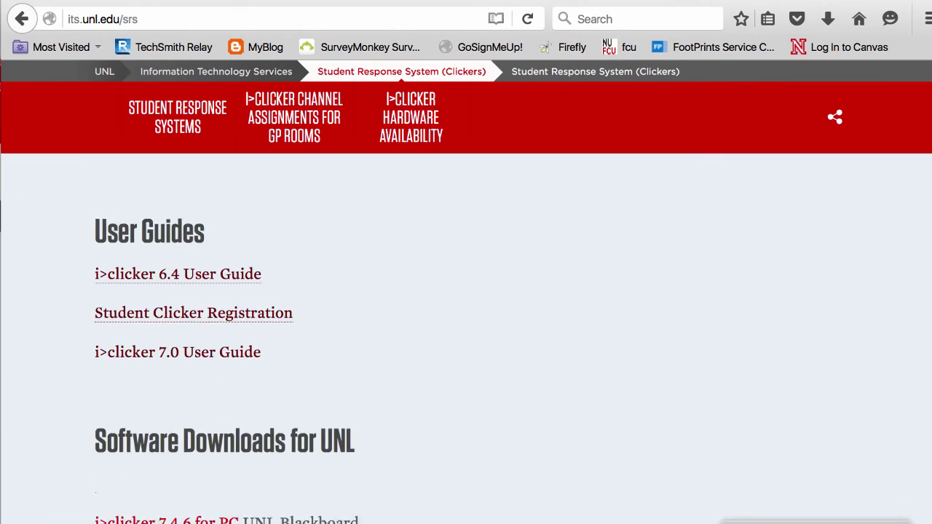
pyautogui.scroll(-3, 466, 335)
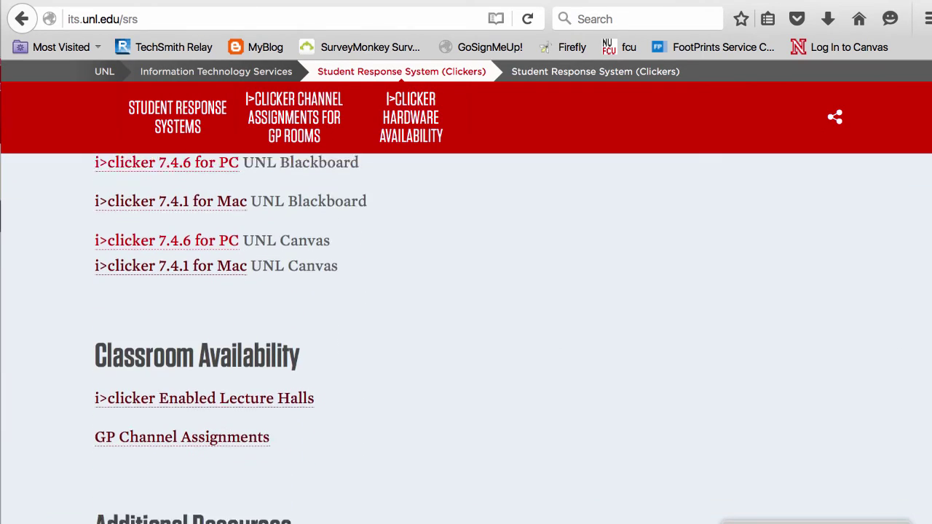
pyautogui.click(249, 452)
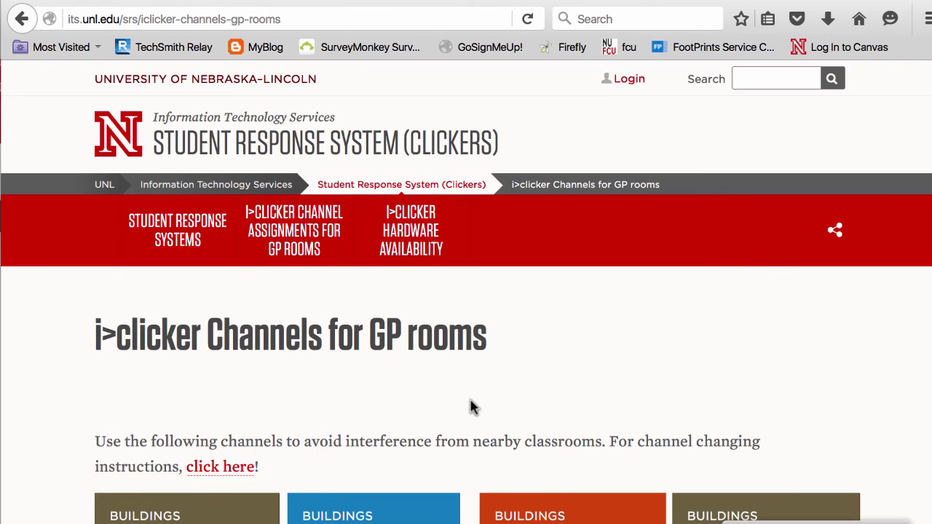
pyautogui.scroll(-2, 471, 408)
pyautogui.scroll(-5, 470, 408)
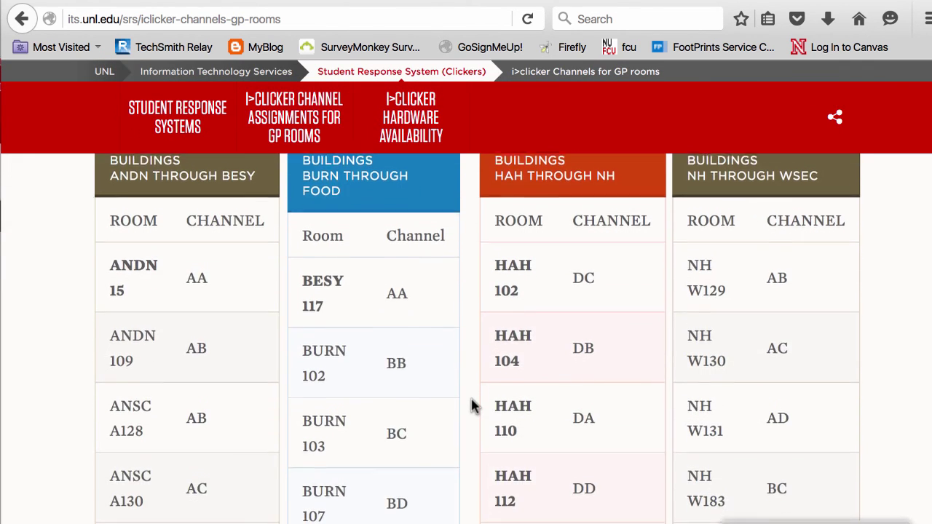
pyautogui.click(22, 19)
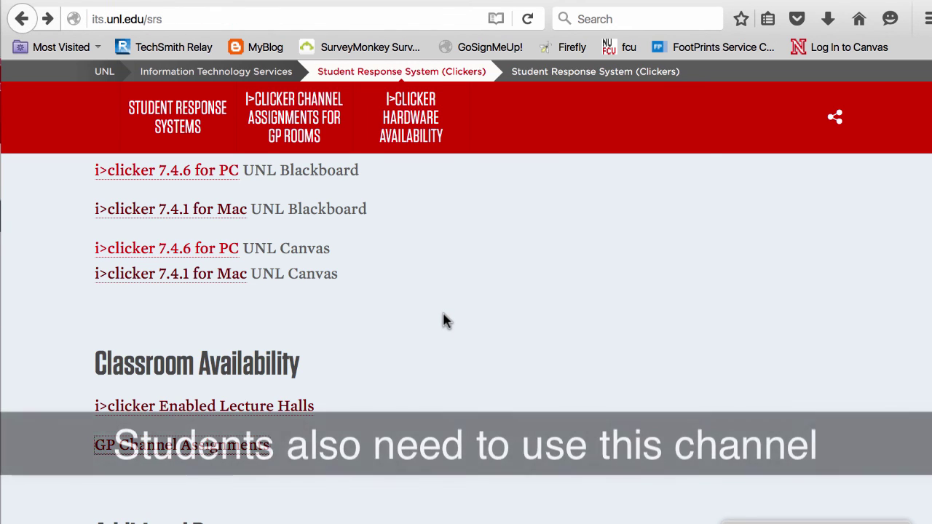
pyautogui.scroll(5, 443, 318)
pyautogui.scroll(4, 446, 320)
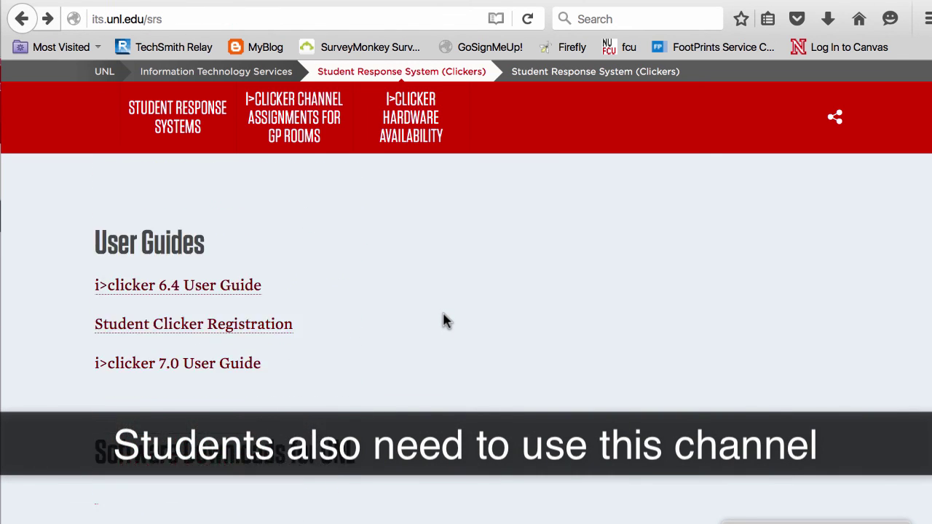